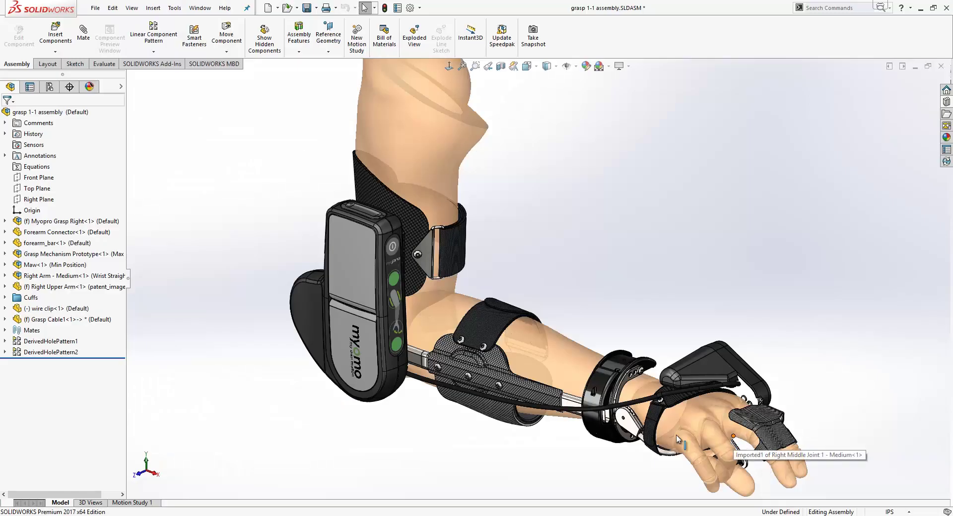
# Select the forearm cuff component in the grasp 1-1 assembly's graphics area.
pyautogui.click(498, 414)
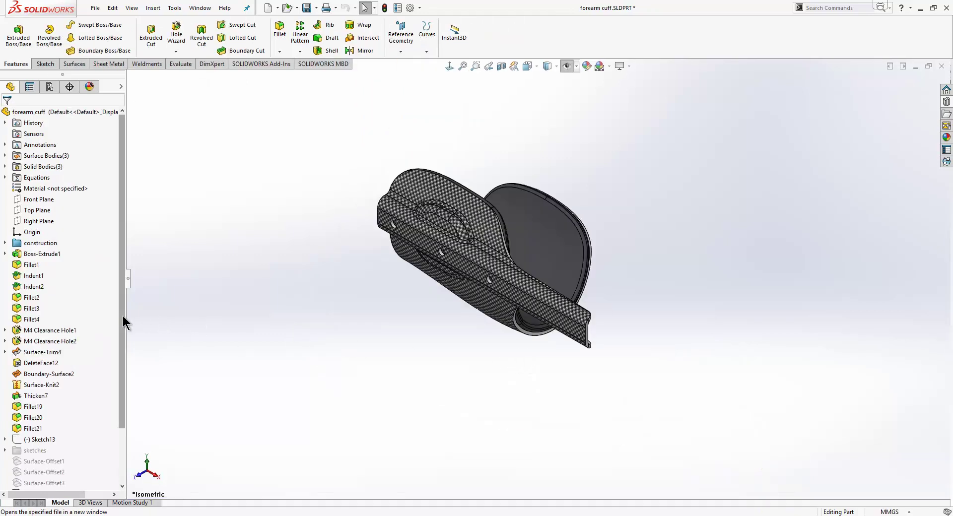
# Open the forearm cuff part and view its myopro LOGO sketch face-on.
pyautogui.moveTo(123, 319); pyautogui.dragTo(112, 404)
pyautogui.click(45, 483)
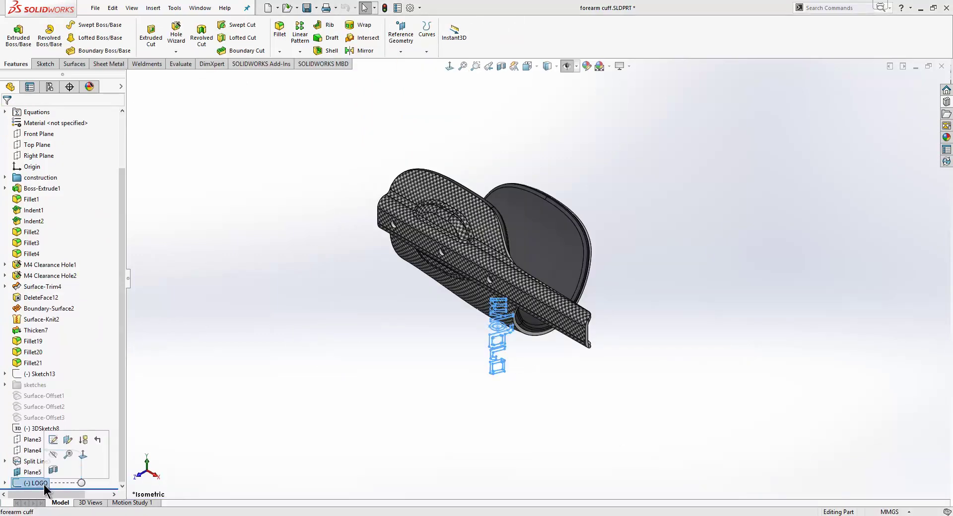
pyautogui.click(83, 454)
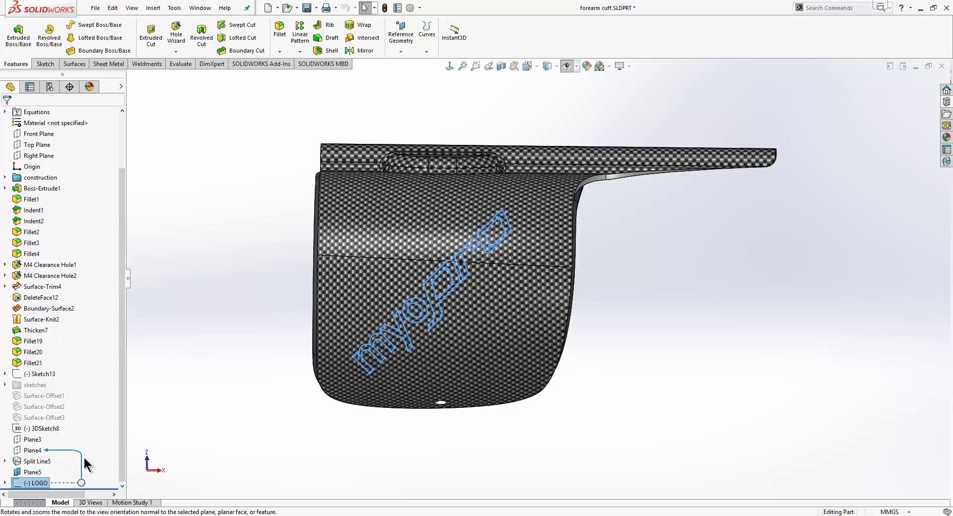
pyautogui.hotkey('ctrl', '4')
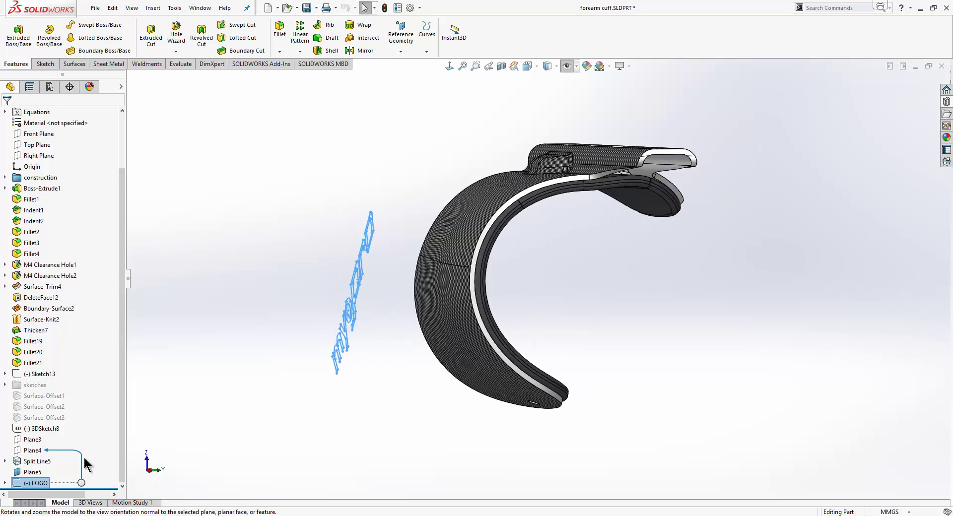
pyautogui.hotkey('ctrl', '8')
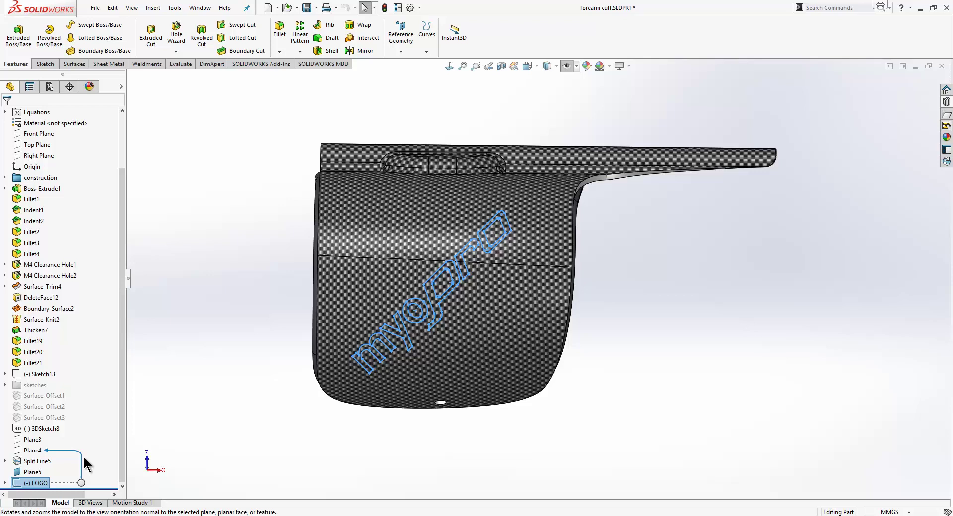
pyautogui.press('s')
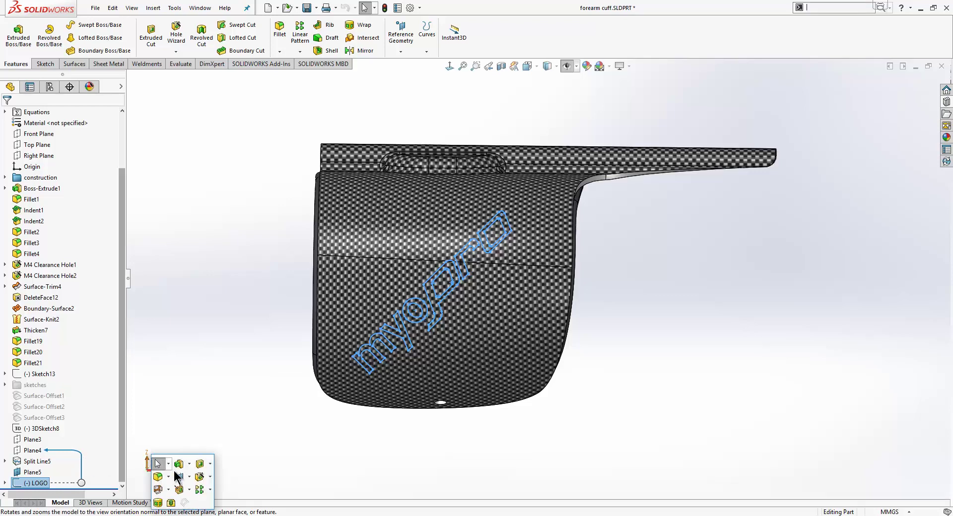
# Deboss the LOGO 0.50 mm onto both cuff faces with a spline-surface Wrap, then return to the assembly.
pyautogui.click(158, 502)
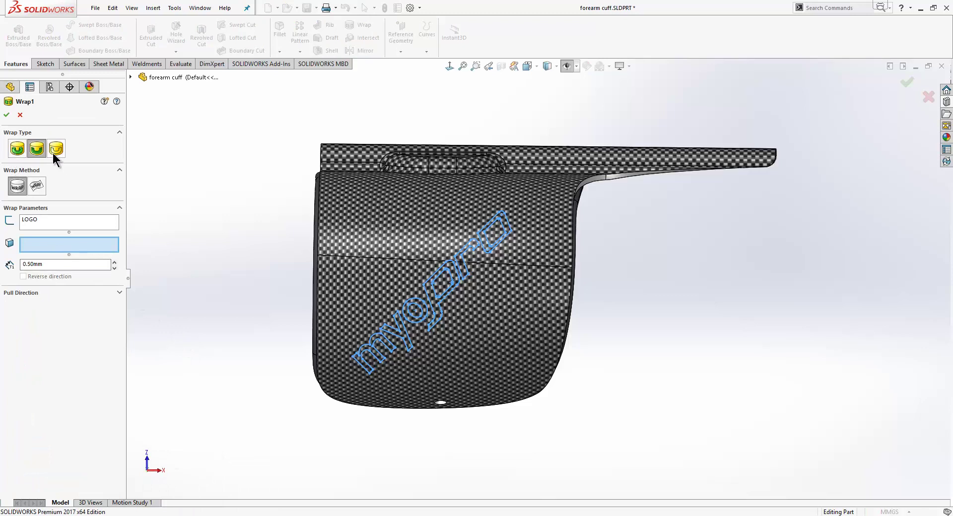
pyautogui.click(36, 151)
pyautogui.click(17, 190)
pyautogui.click(38, 186)
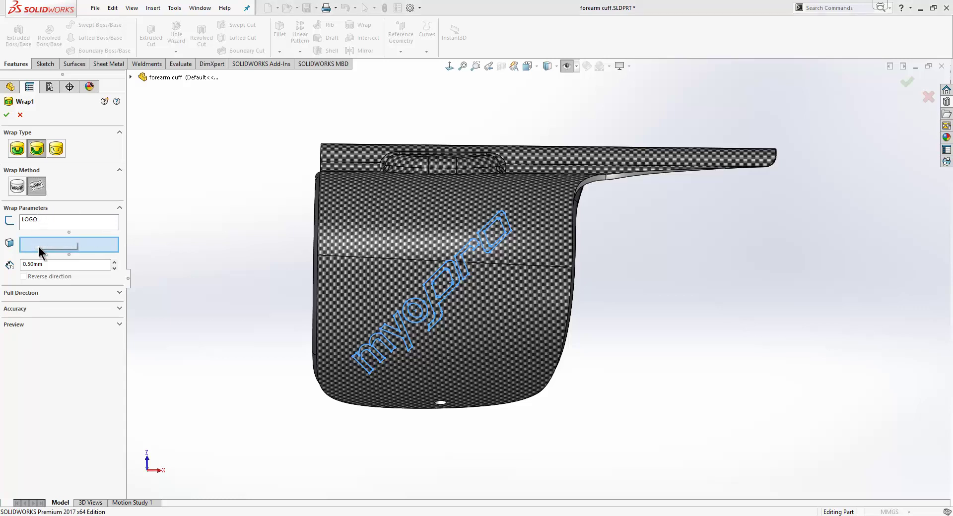
pyautogui.click(360, 295)
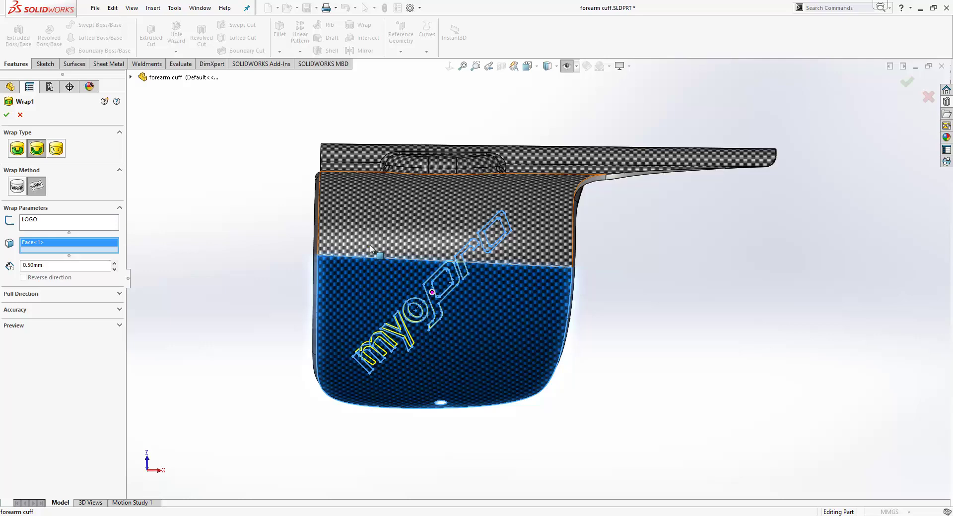
pyautogui.click(370, 248)
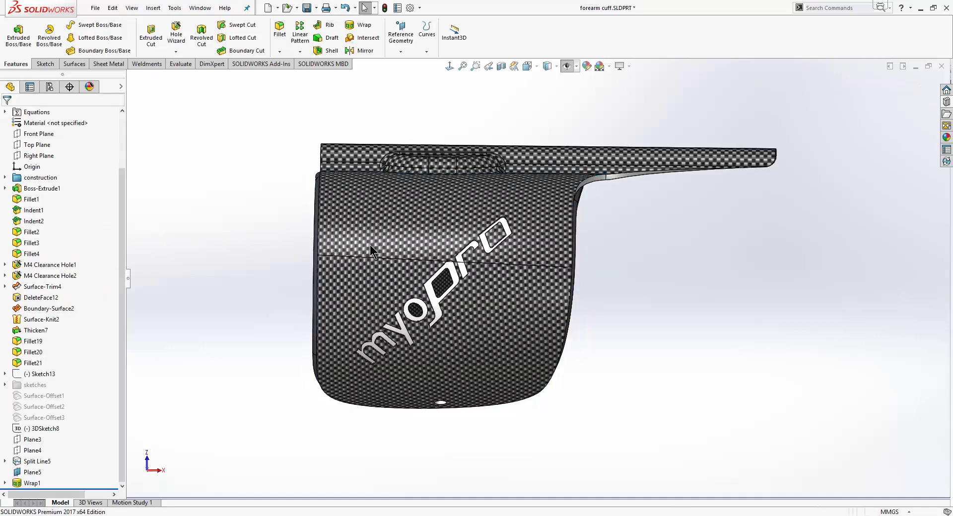
pyautogui.moveTo(365, 247)
pyautogui.mouseDown(button='middle')
pyautogui.moveTo(315, 256)
pyautogui.moveTo(310, 285)
pyautogui.mouseUp(button='middle')
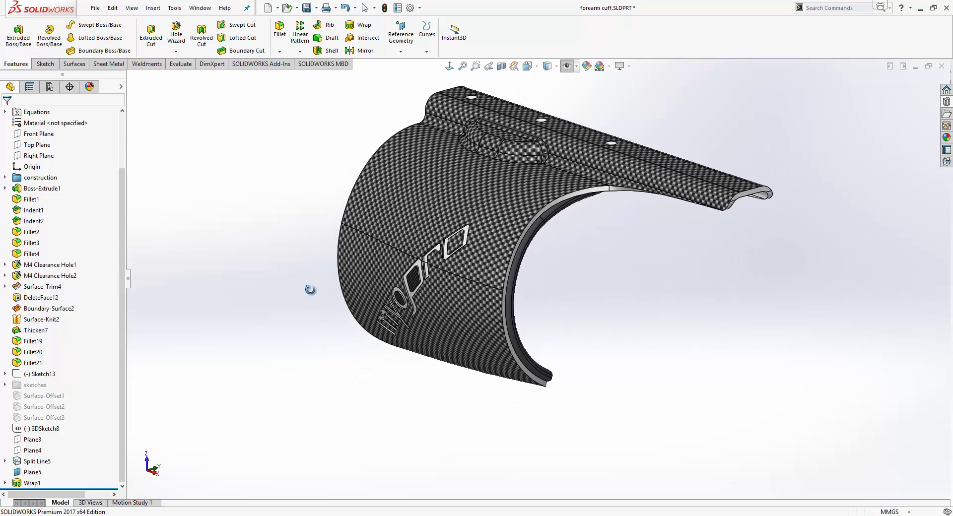
pyautogui.hotkey('ctrl', 'Tab')
pyautogui.click(488, 270)
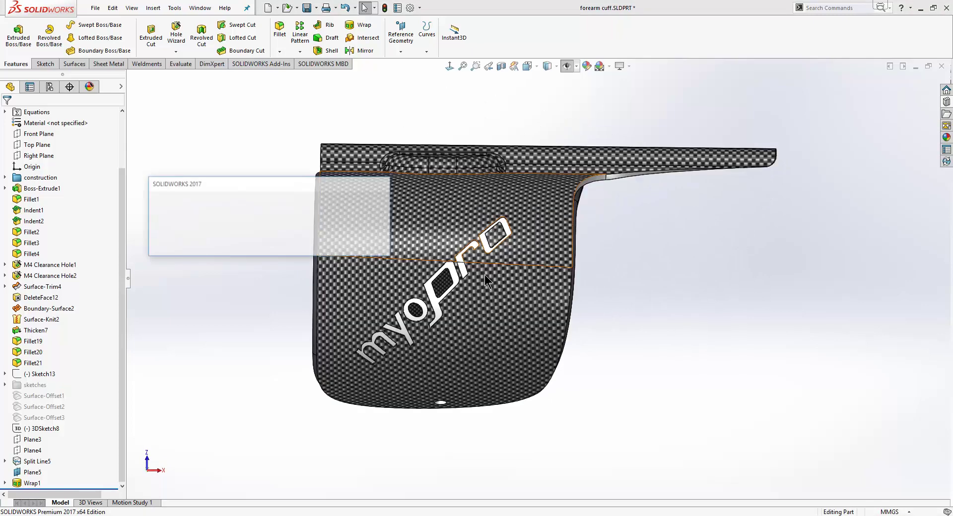
# Open the finger cuff part on its own from the assembly.
pyautogui.click(237, 232)
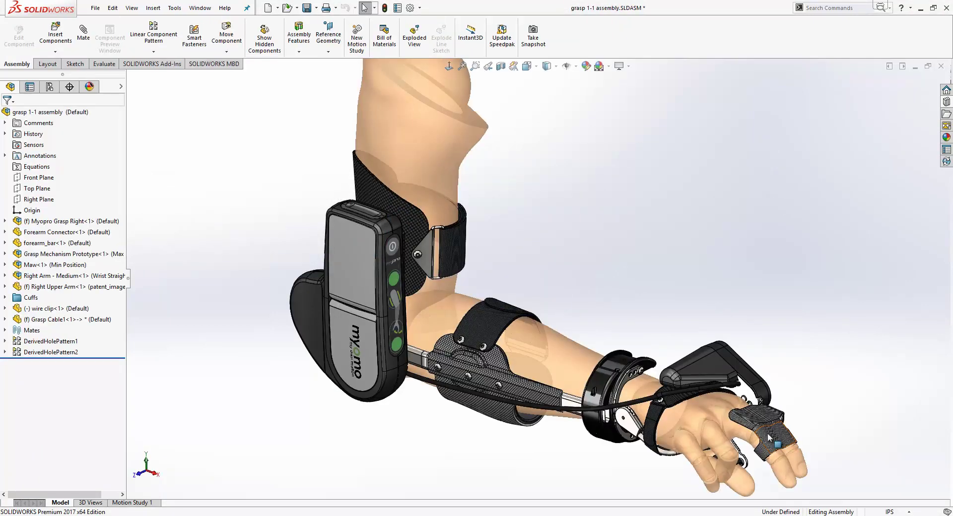
pyautogui.click(777, 430)
pyautogui.click(795, 375)
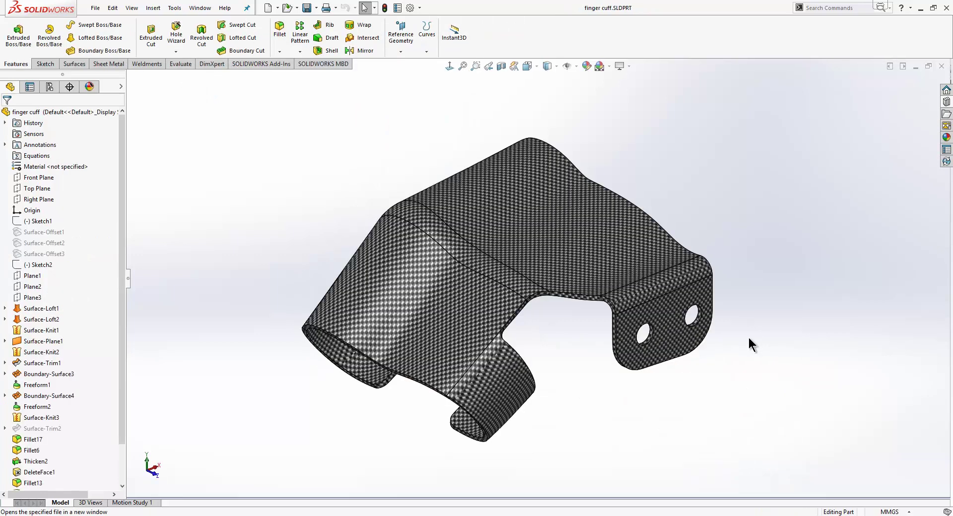
# Roll the finger cuff back to before Surface-Knit3.
pyautogui.rightClick(32, 418)
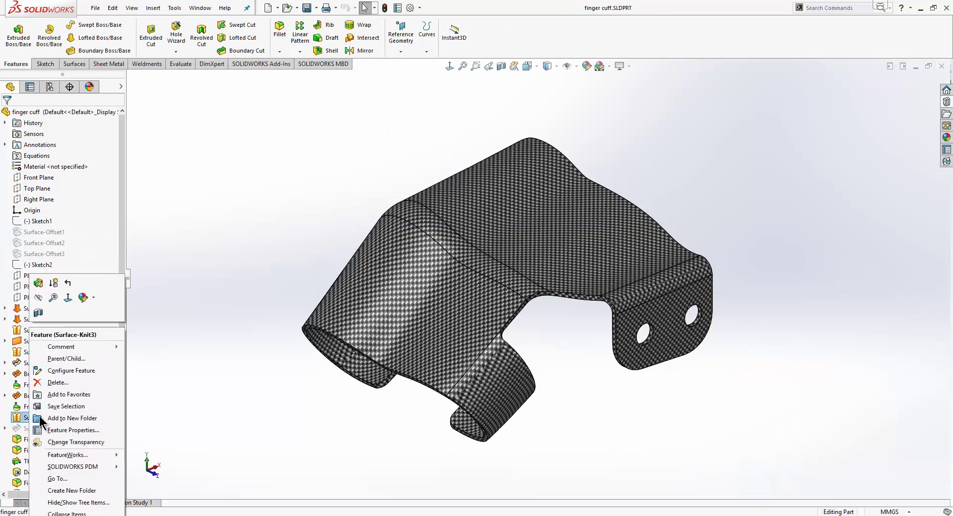
pyautogui.click(66, 287)
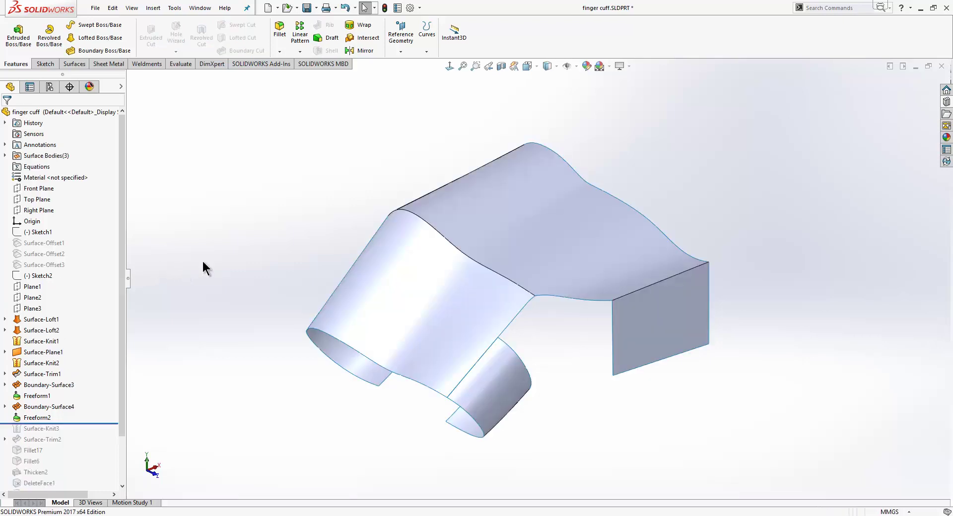
pyautogui.press('s')
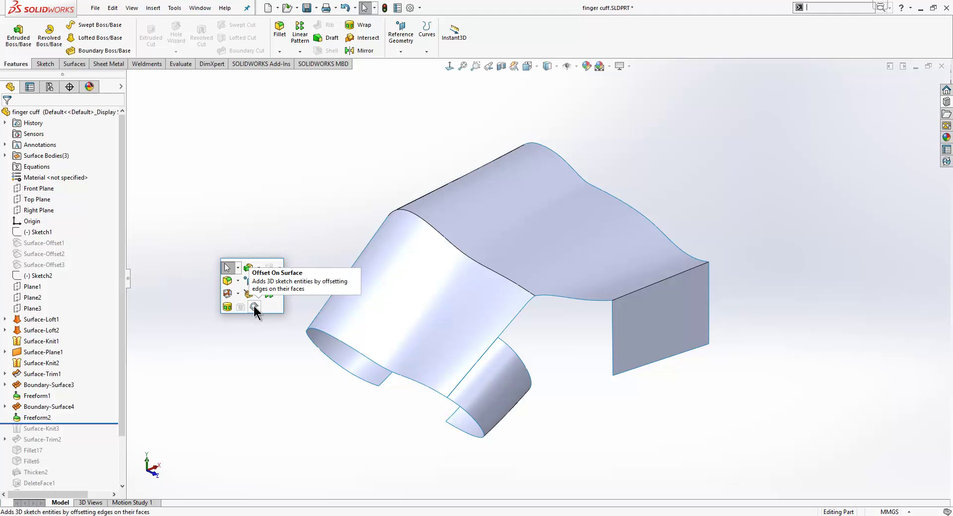
# Offset the finger cuff's top-face boundary 5 mm inward in a 3D sketch.
pyautogui.click(255, 308)
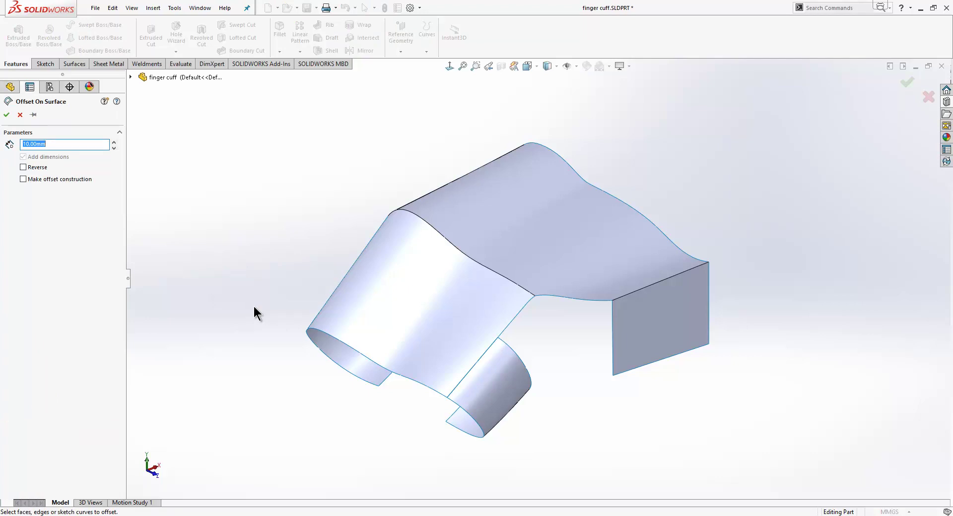
pyautogui.click(637, 293)
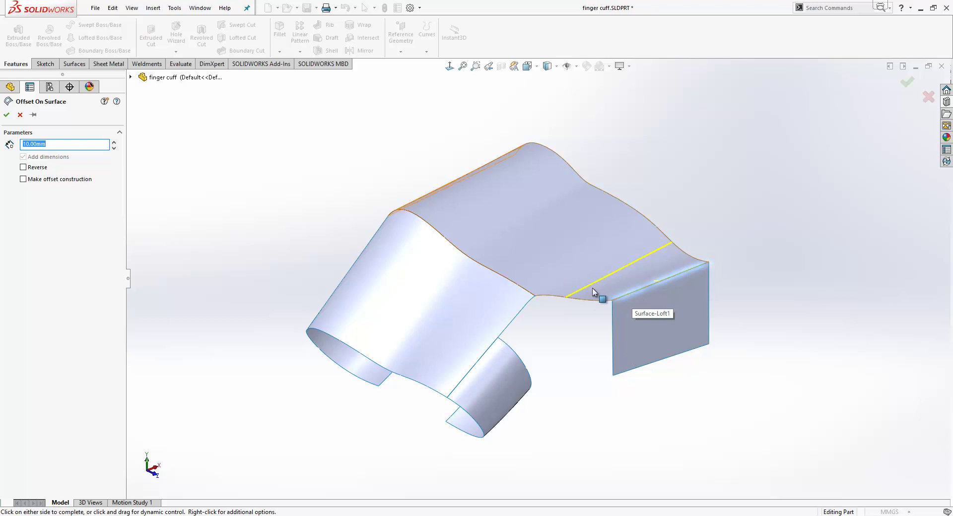
pyautogui.click(114, 142)
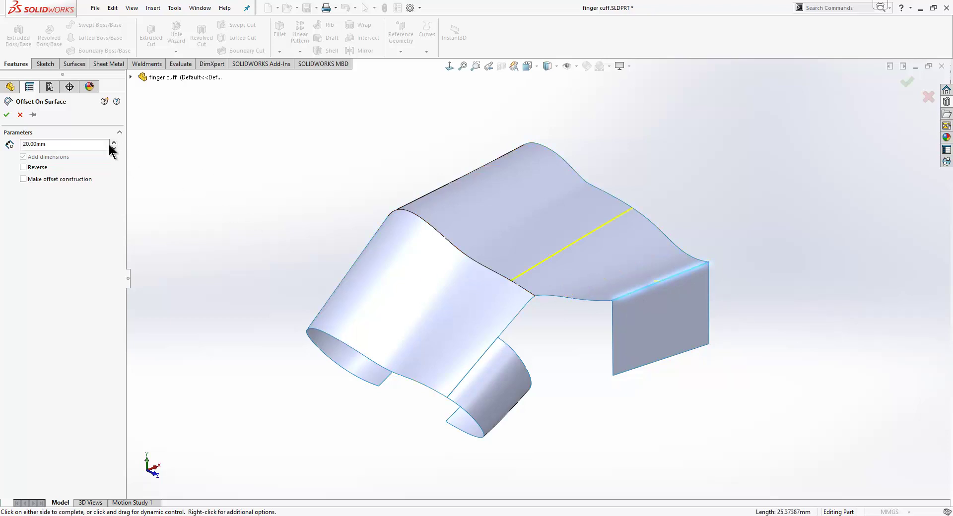
pyautogui.click(113, 148)
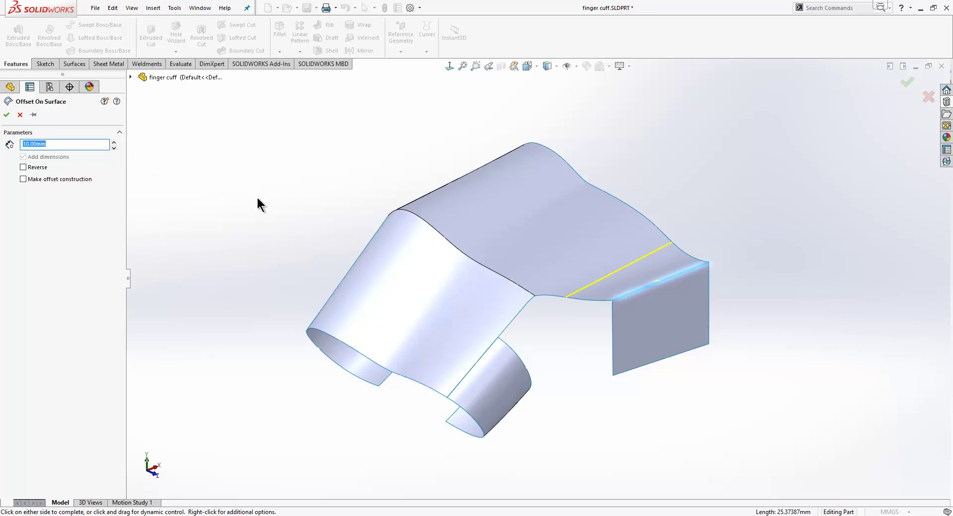
pyautogui.click(588, 300)
pyautogui.click(604, 261)
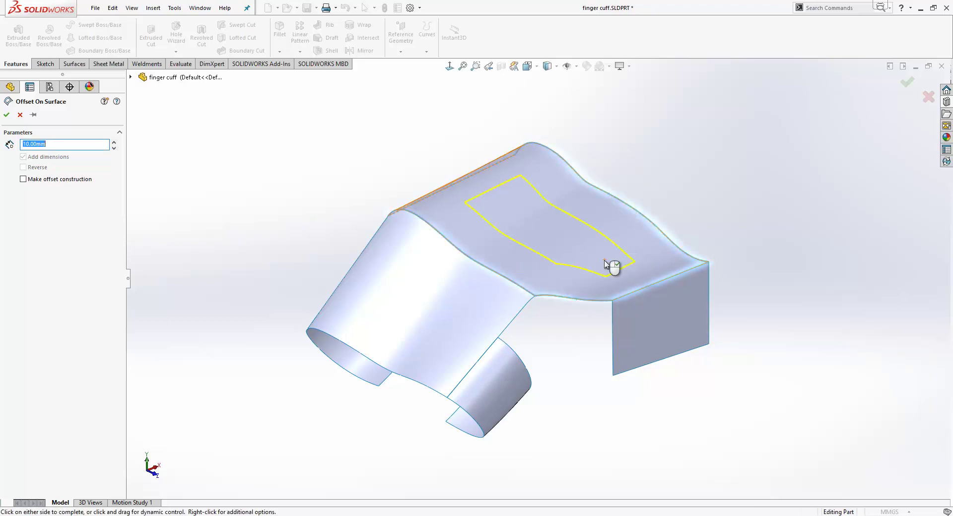
pyautogui.write('5')
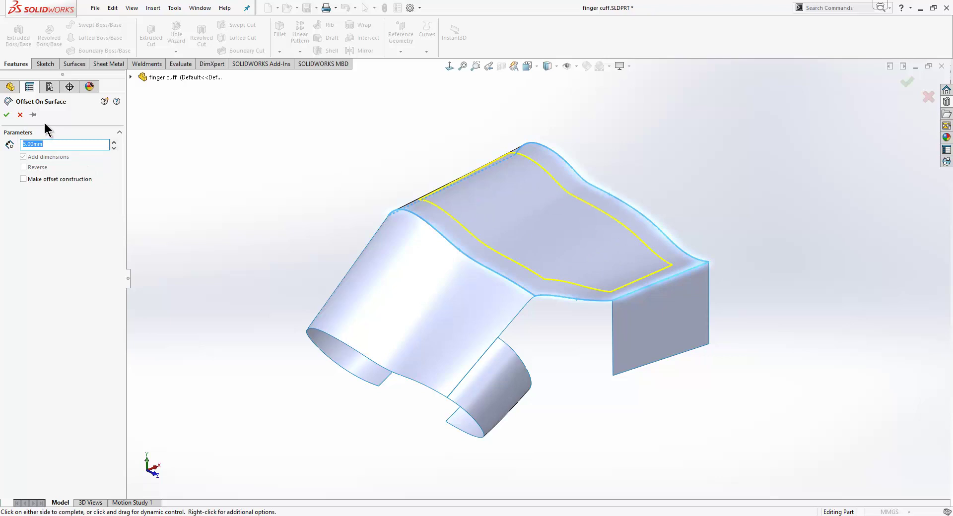
pyautogui.click(7, 115)
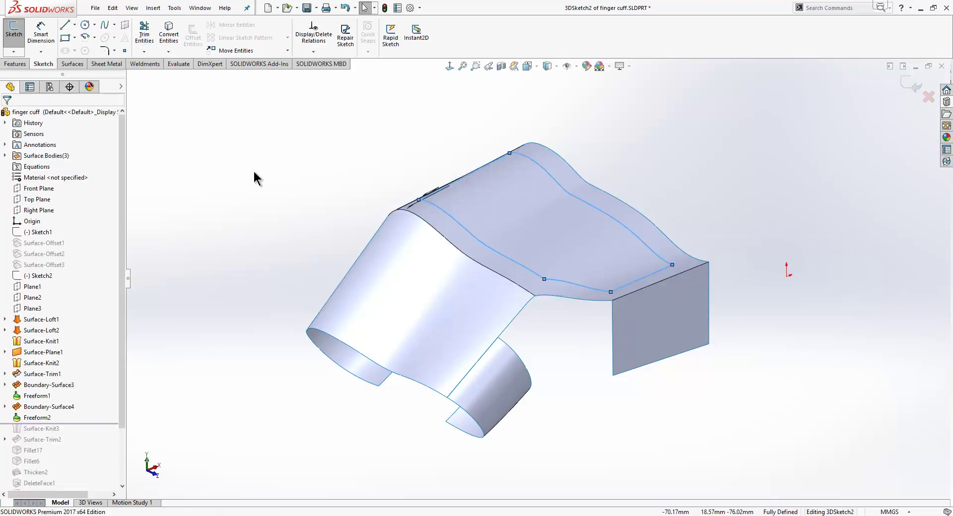
# Exit the 3D sketch holding the offset loop.
pyautogui.moveTo(359, 180)
pyautogui.mouseDown(button='middle')
pyautogui.moveTo(342, 178)
pyautogui.moveTo(356, 186)
pyautogui.mouseUp(button='middle')
pyautogui.press('Escape')
pyautogui.rightClick(357, 186)
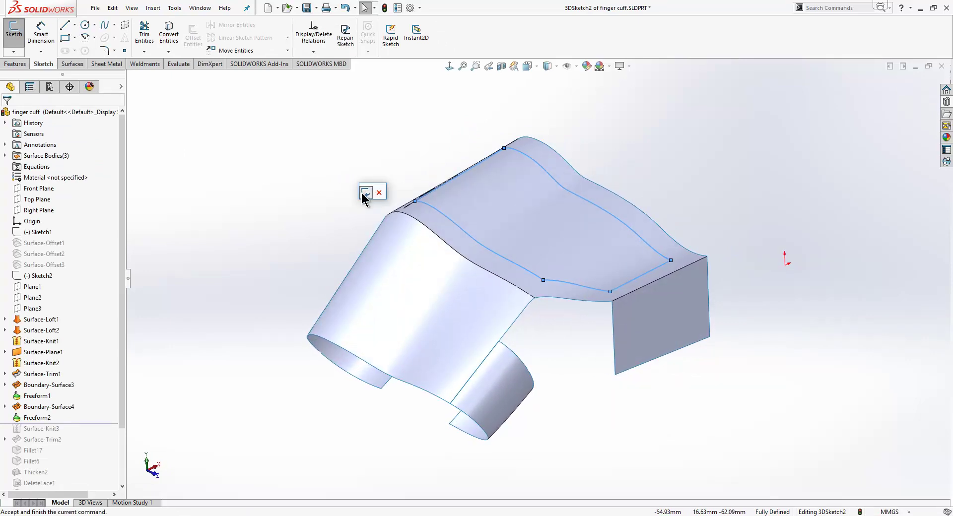
pyautogui.click(366, 196)
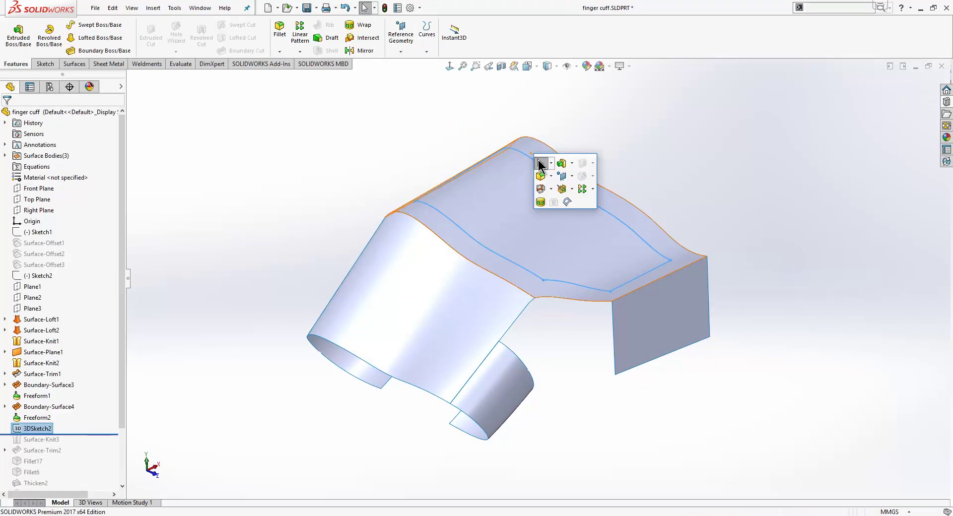
# Trim away the top face inside the loop using 3DSketch2 as the trim tool.
pyautogui.write('trim')
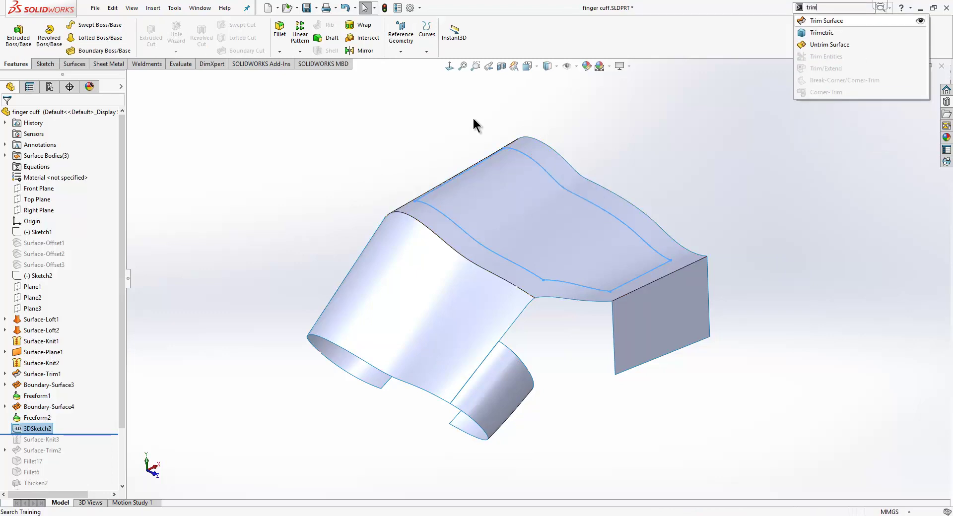
pyautogui.press('Return')
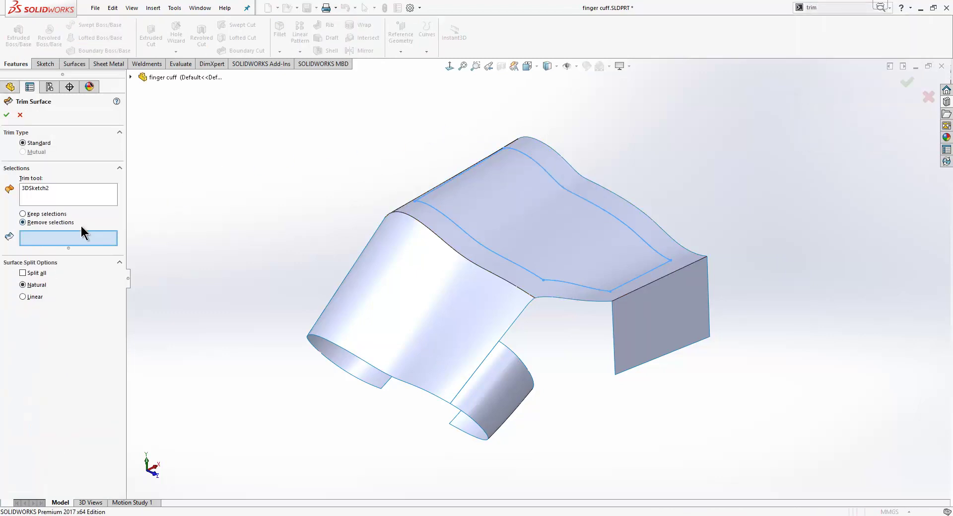
pyautogui.click(85, 239)
pyautogui.click(493, 224)
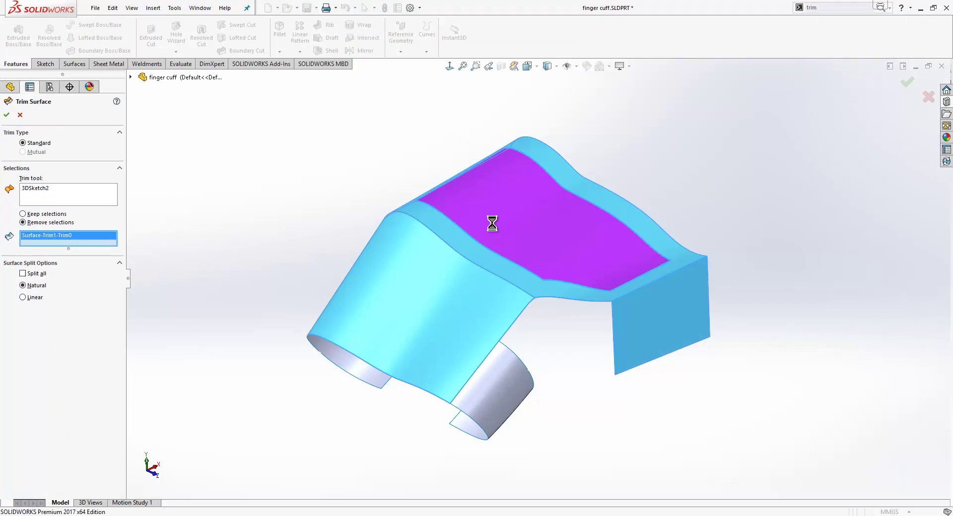
pyautogui.rightClick(493, 226)
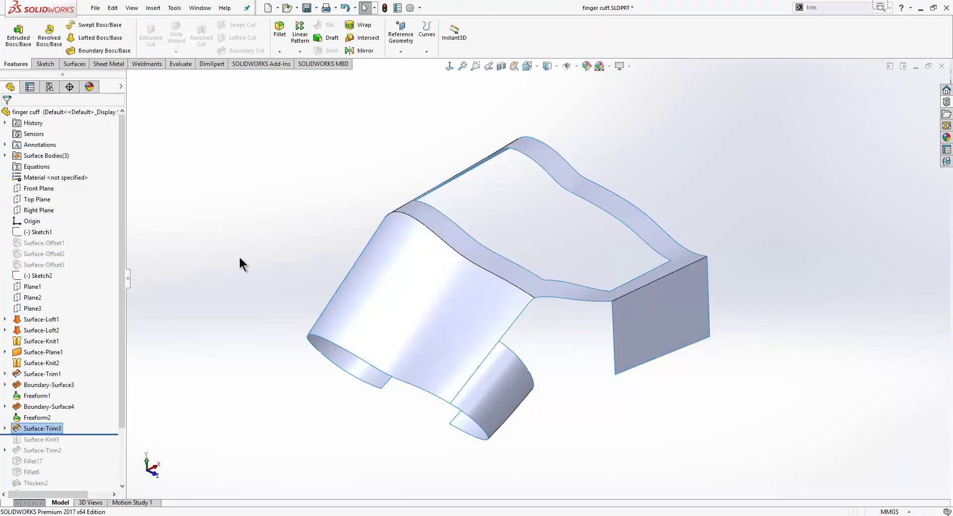
pyautogui.rightClick(88, 296)
# Roll the finger cuff's feature tree forward to the end.
pyautogui.click(111, 326)
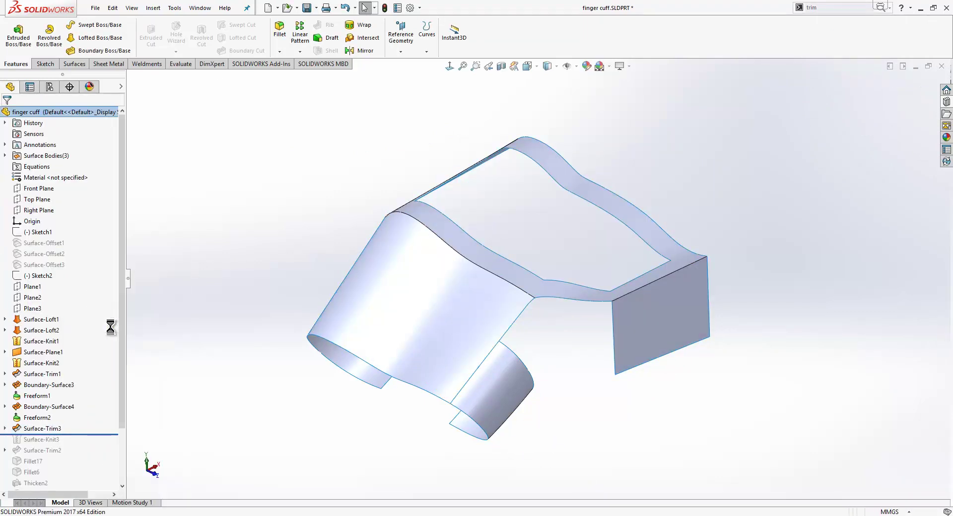